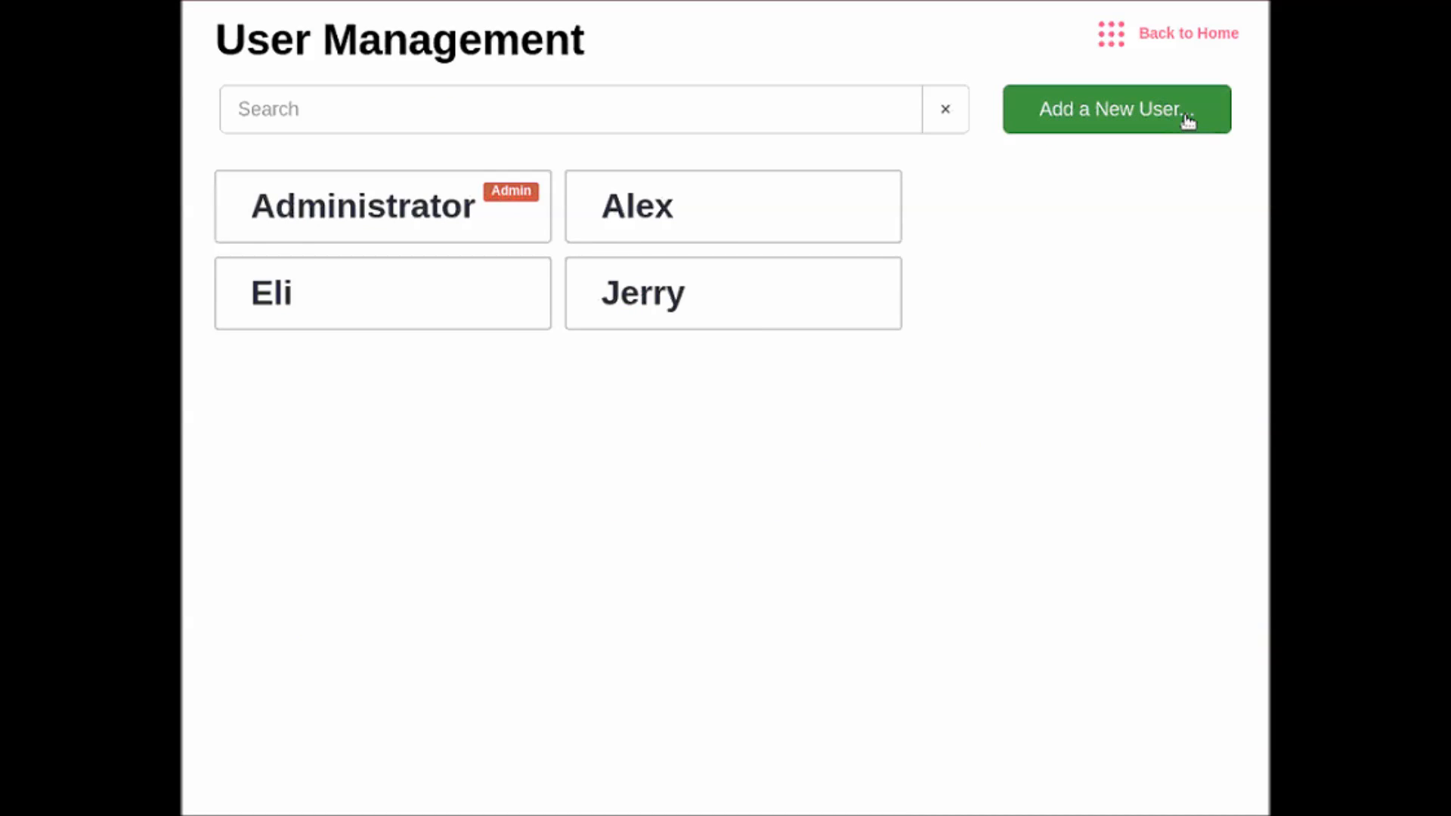
Start a new user and assign the Manager role, granting every permission category
click(1187, 118)
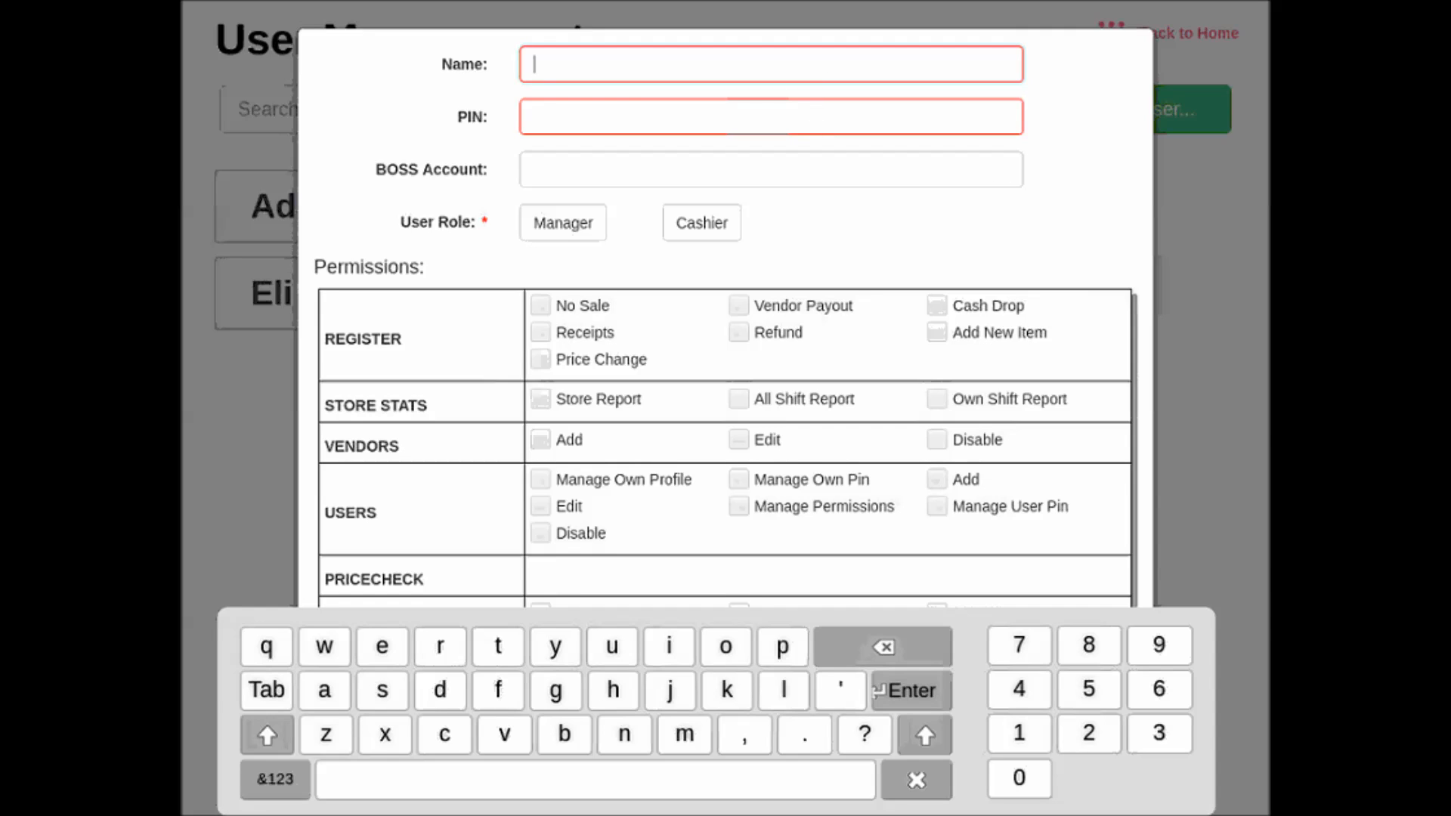
click(563, 222)
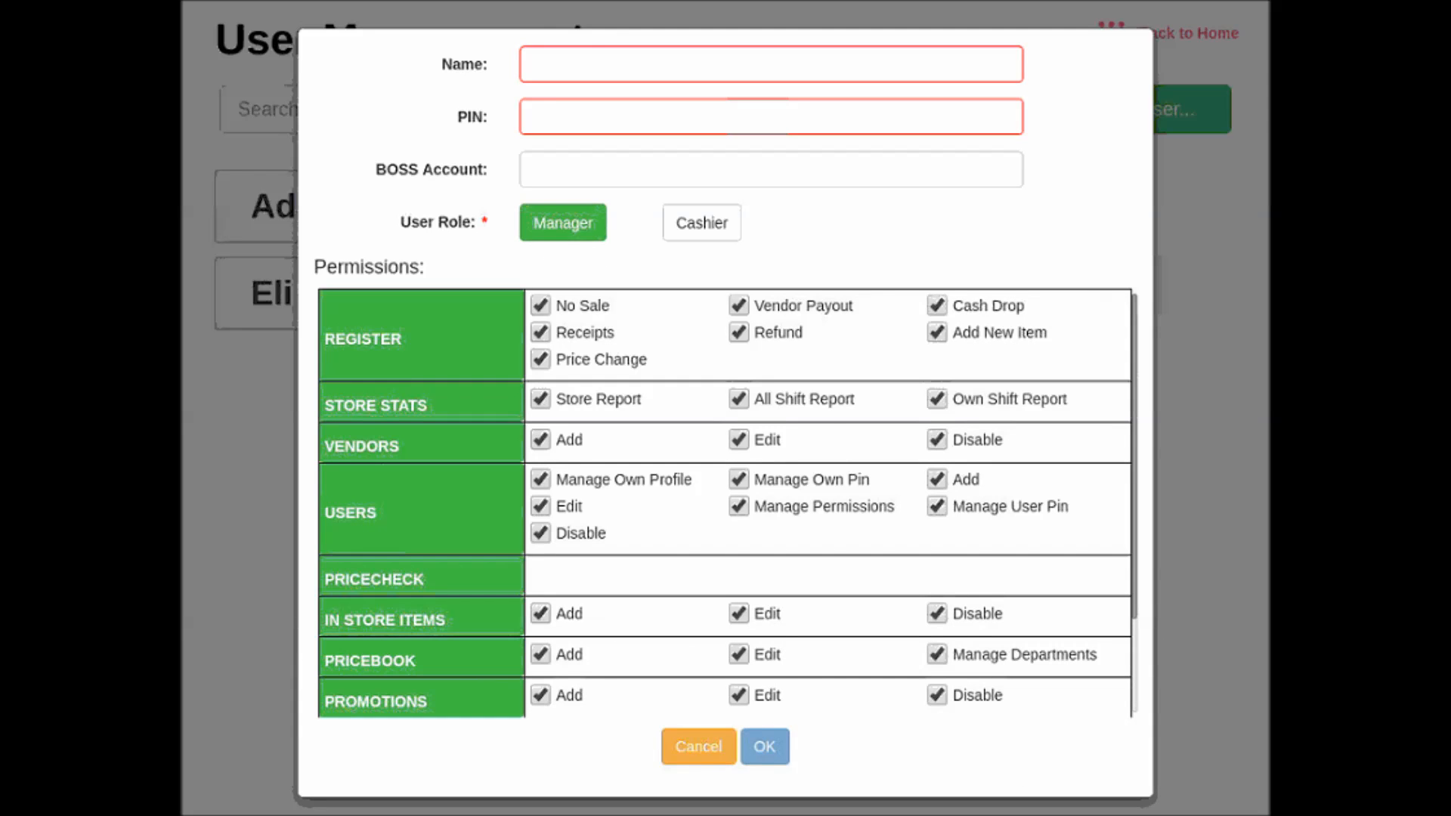
scroll(827, 422, down, 3)
scroll(828, 422, down, 3)
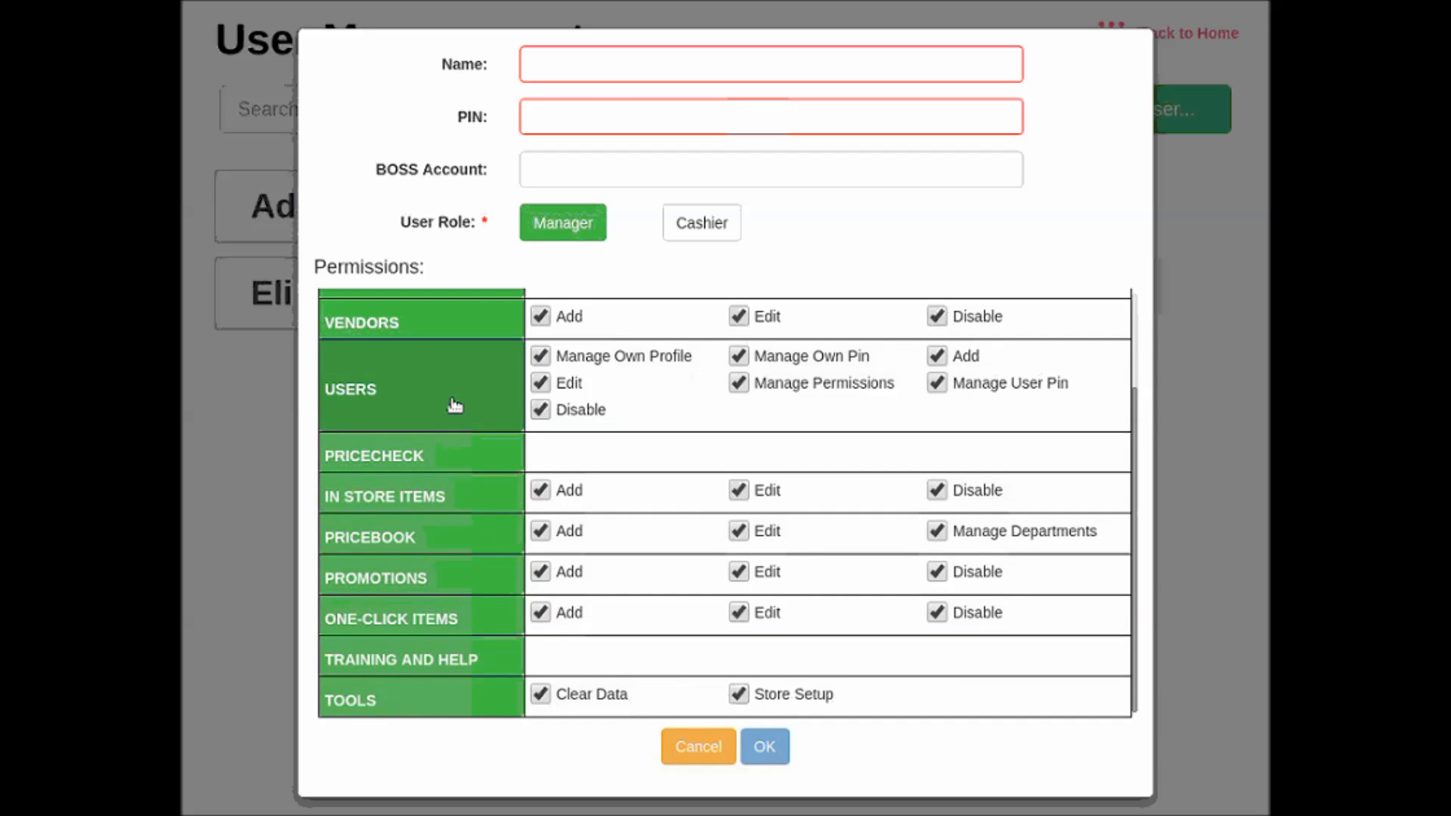
scroll(453, 404, up, 3)
scroll(452, 403, up, 1)
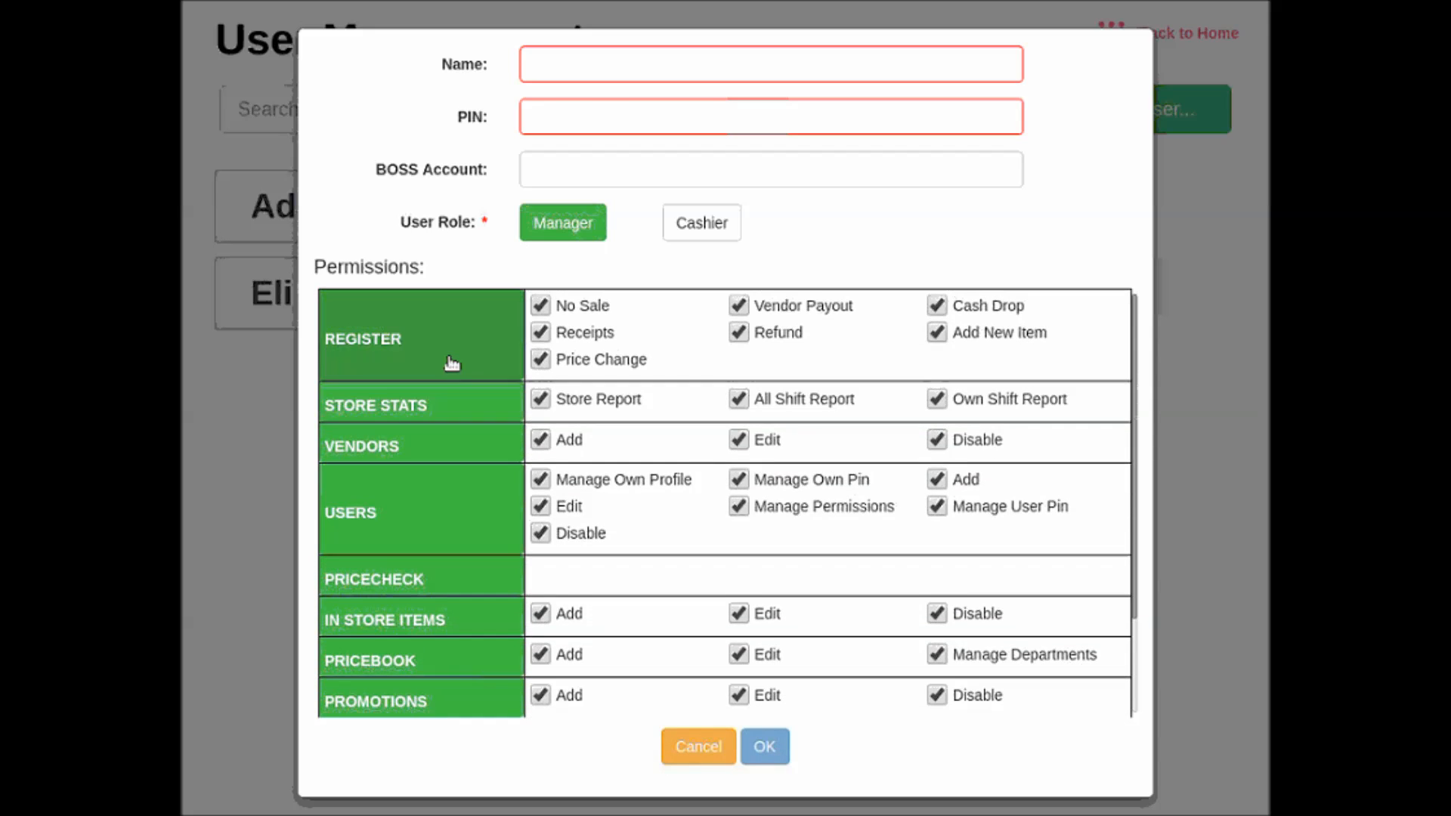
Toggle the USERS permissions off and back on, then switch the role to Cashier
click(432, 506)
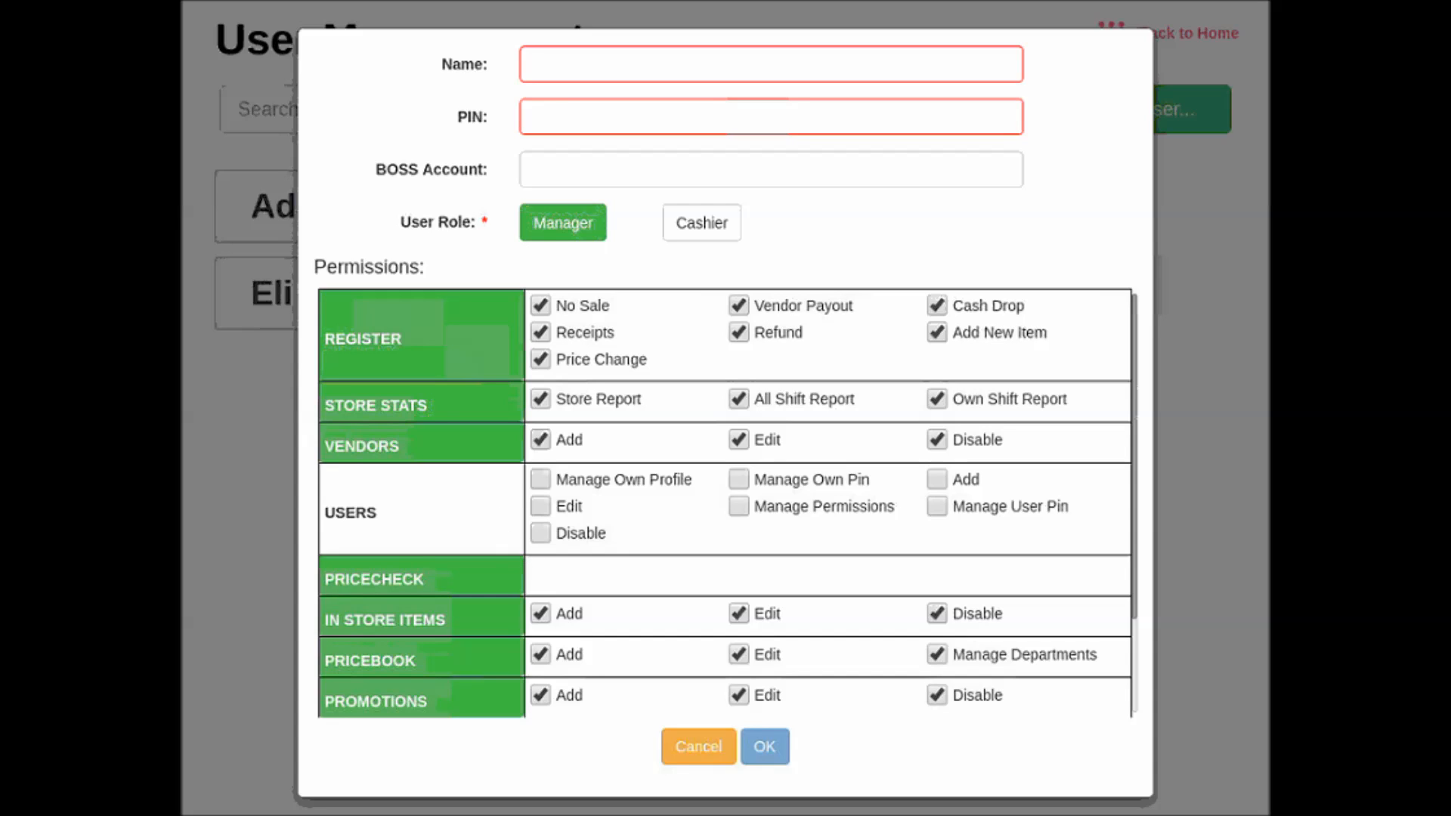
click(426, 520)
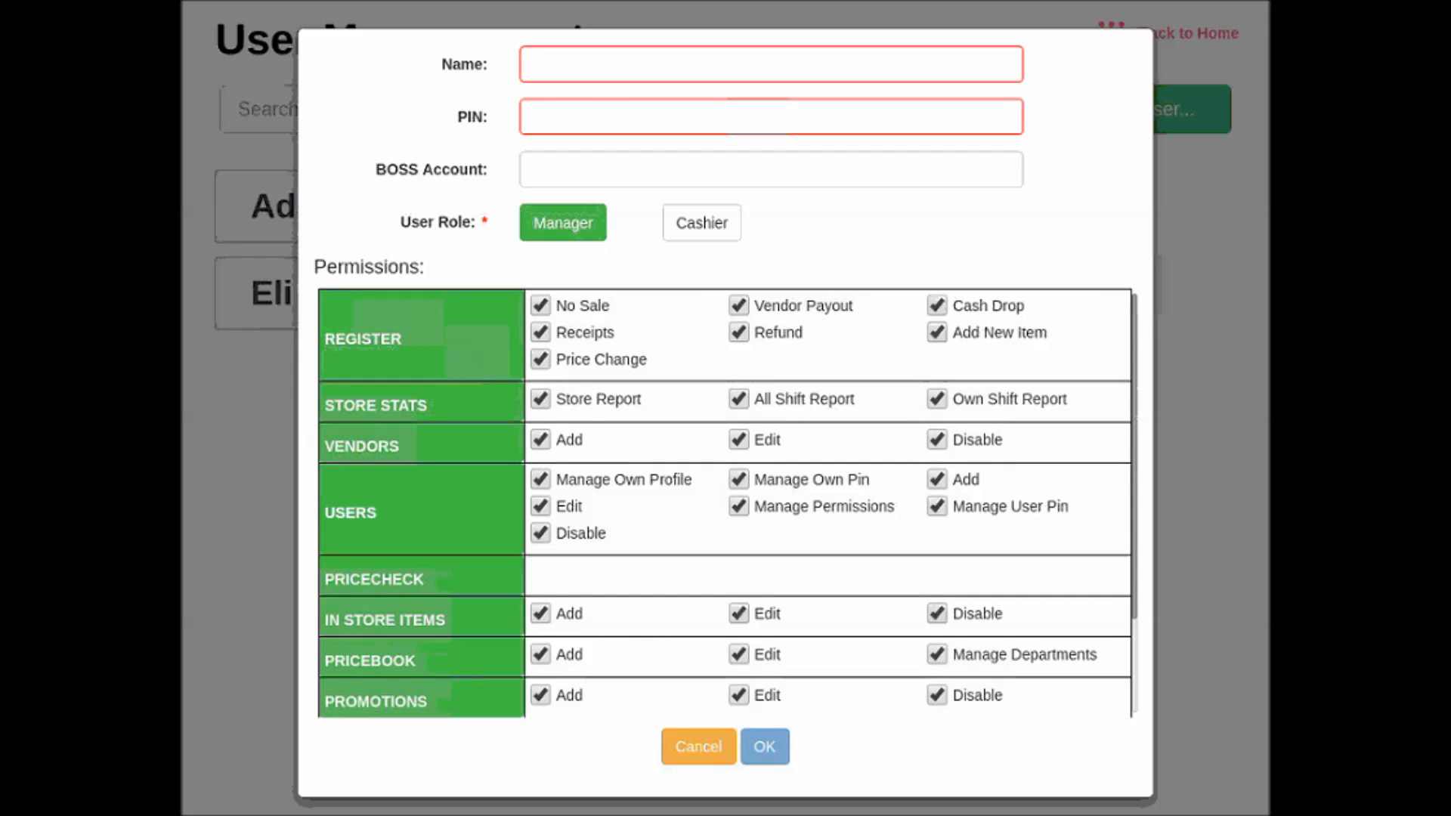
scroll(725, 511, down, 3)
scroll(726, 510, up, 3)
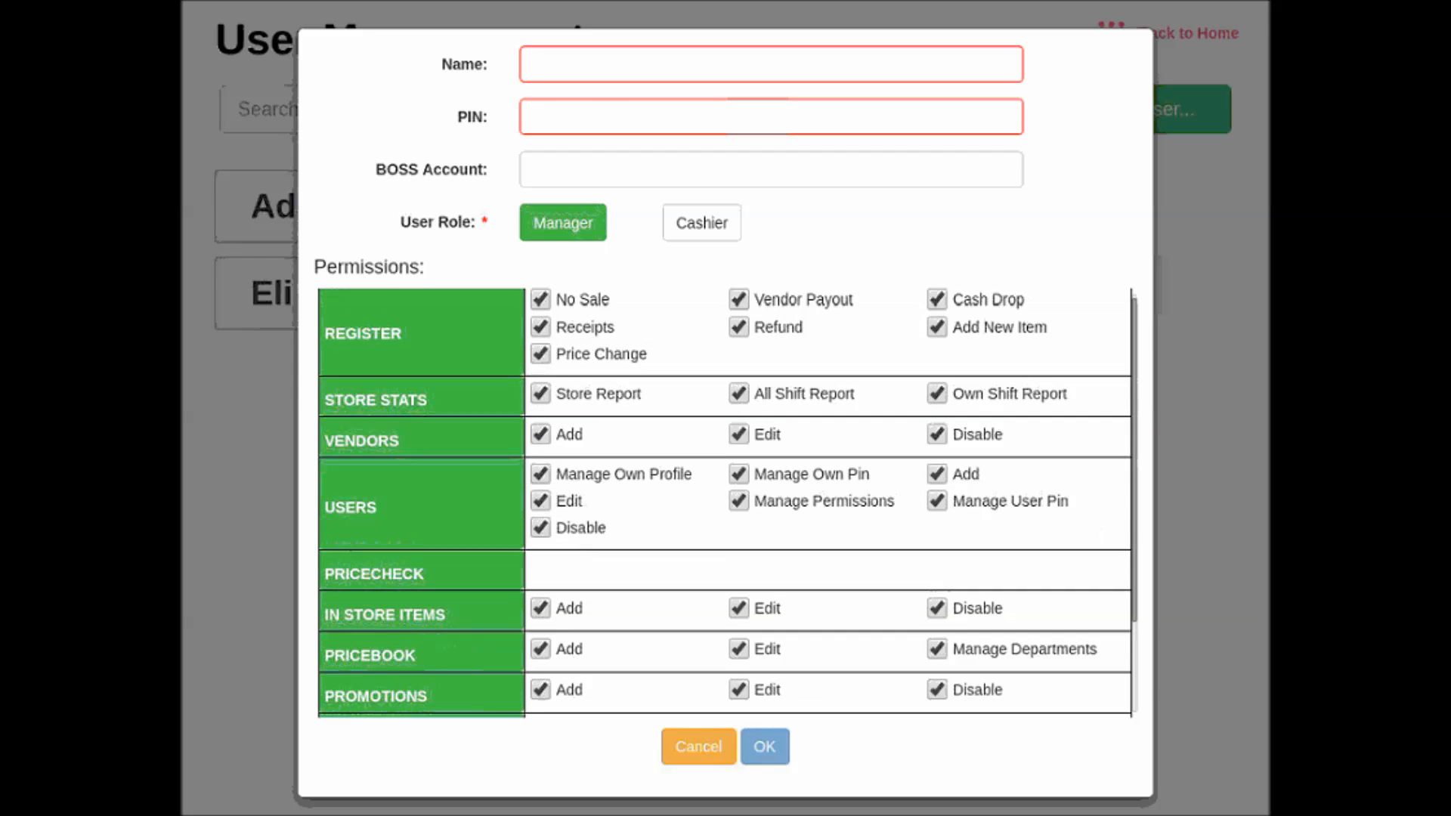
click(706, 222)
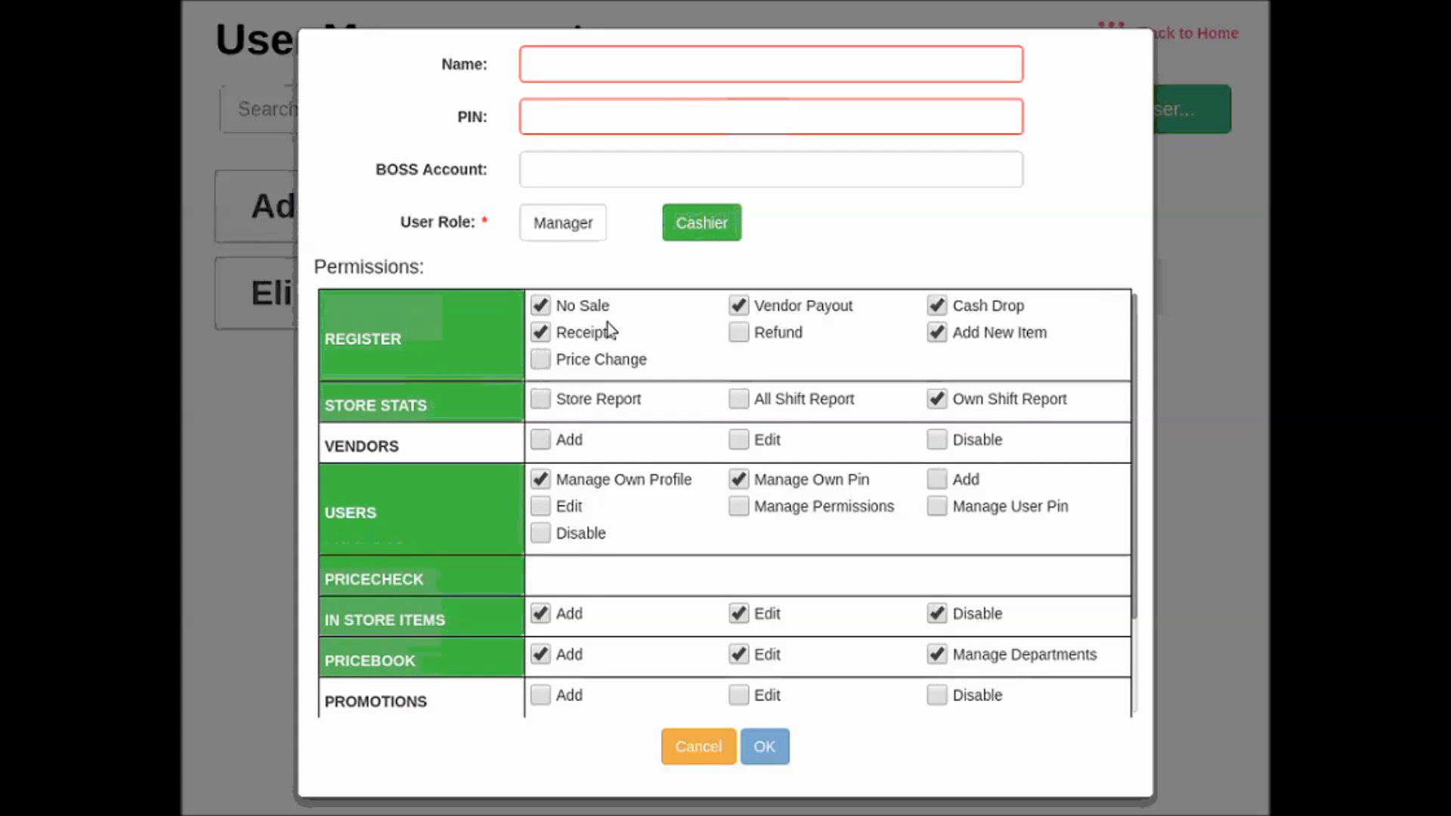
scroll(623, 405, down, 1)
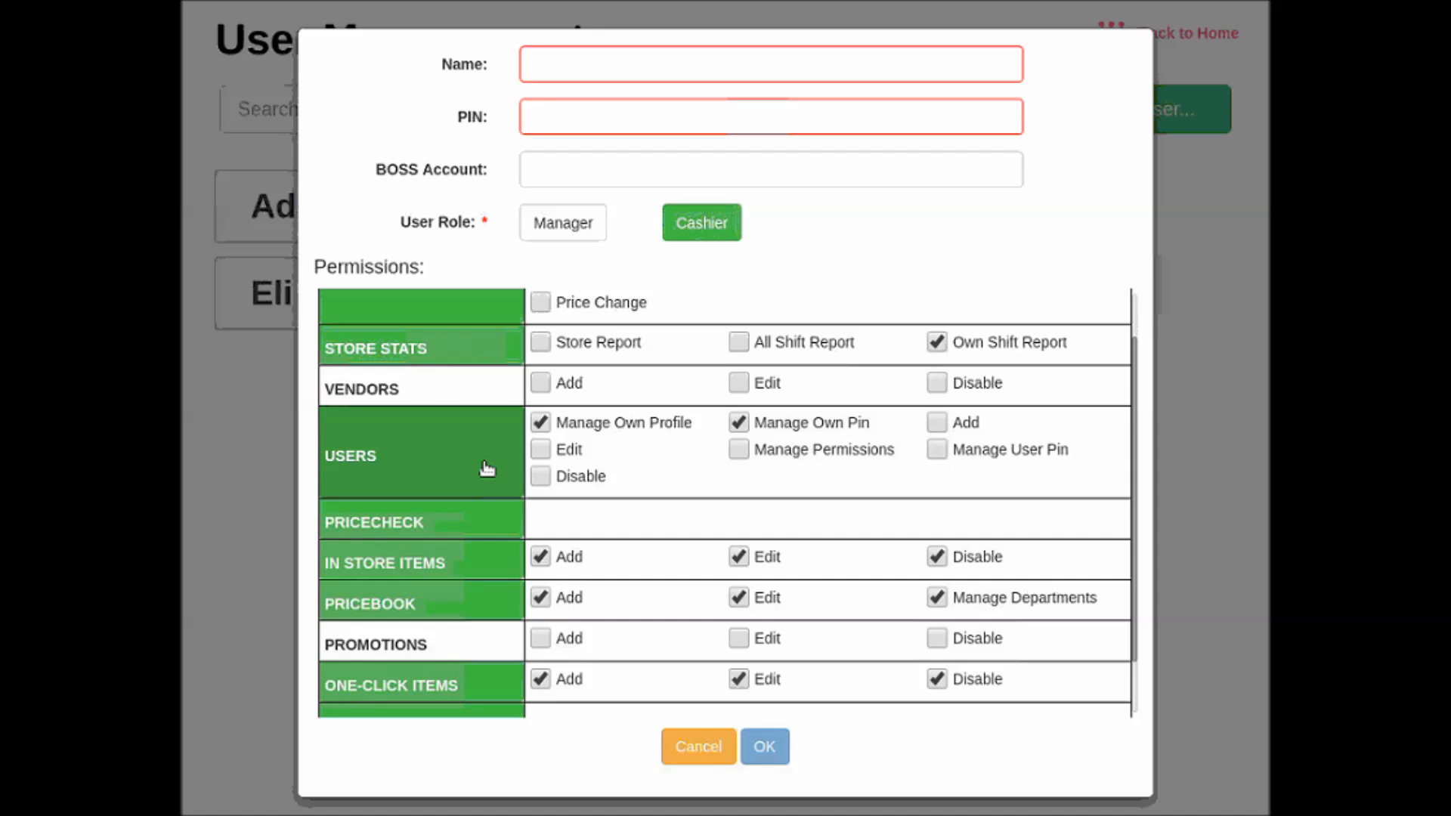
scroll(486, 467, up, 1)
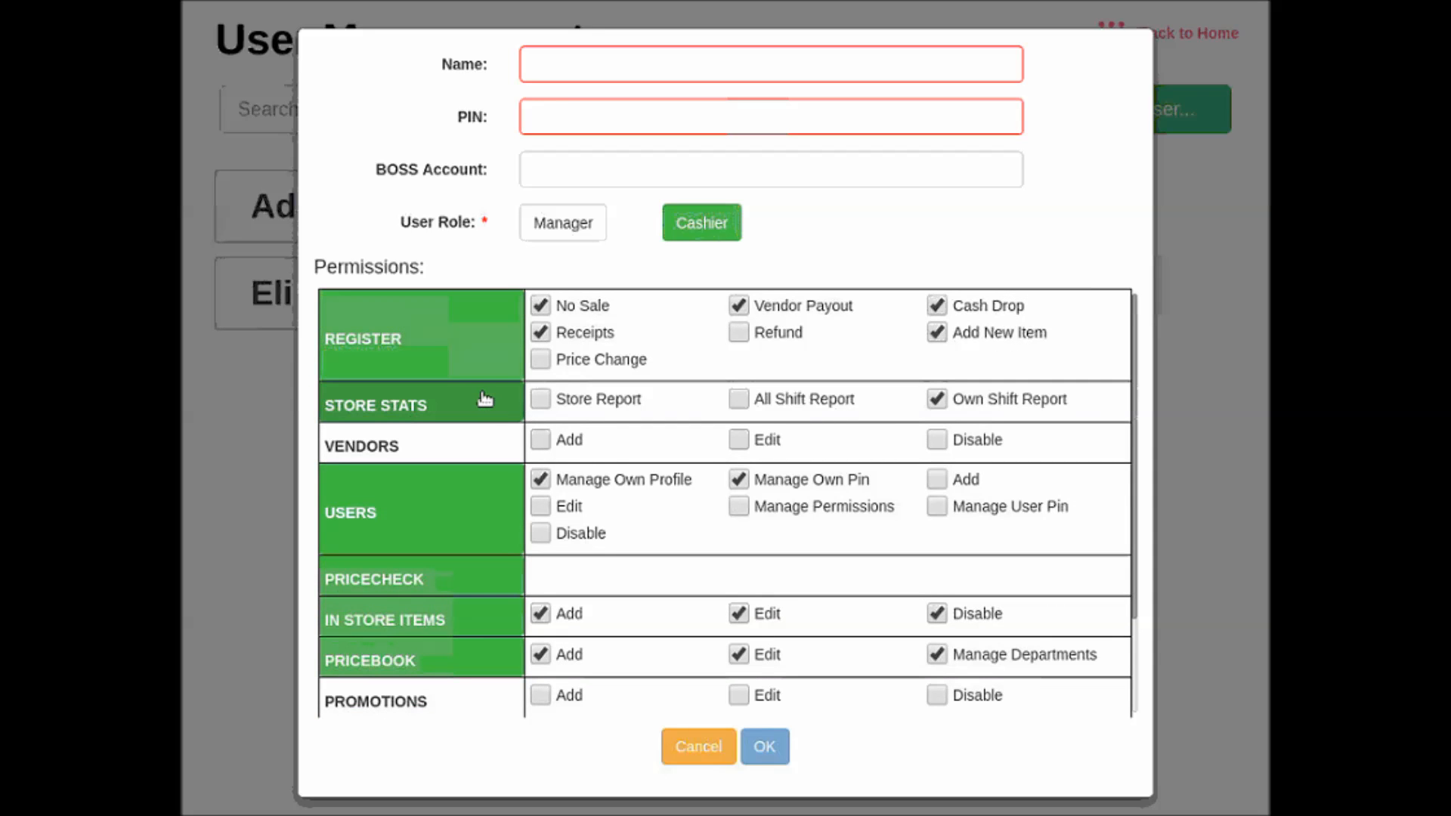